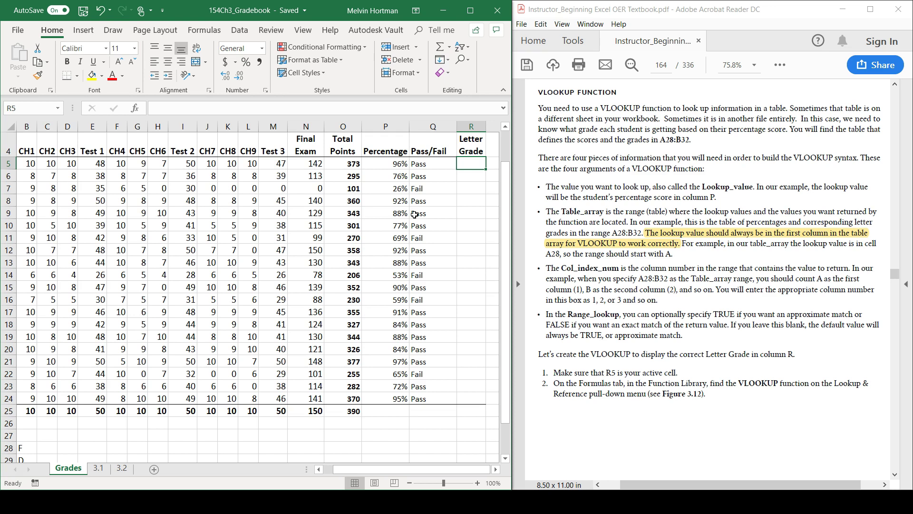
Insert a VLOOKUP function in cell R5 and set its lookup value to the percentage in P5
{"action": "mouse_move", "coordinate": [469, 163]}
{"action": "left_mouse_down"}
{"action": "mouse_move", "coordinate": [465, 388]}
{"action": "mouse_move", "coordinate": [462, 159]}
{"action": "mouse_move", "coordinate": [480, 331]}
{"action": "mouse_move", "coordinate": [476, 394]}
{"action": "left_mouse_up"}
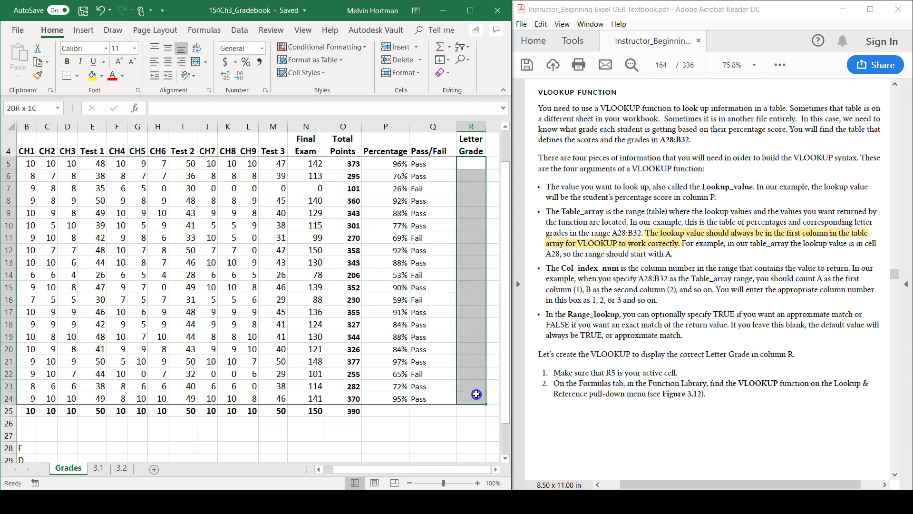
{"action": "mouse_move", "coordinate": [394, 164]}
{"action": "left_mouse_down"}
{"action": "mouse_move", "coordinate": [392, 394]}
{"action": "mouse_move", "coordinate": [402, 155]}
{"action": "left_mouse_up"}
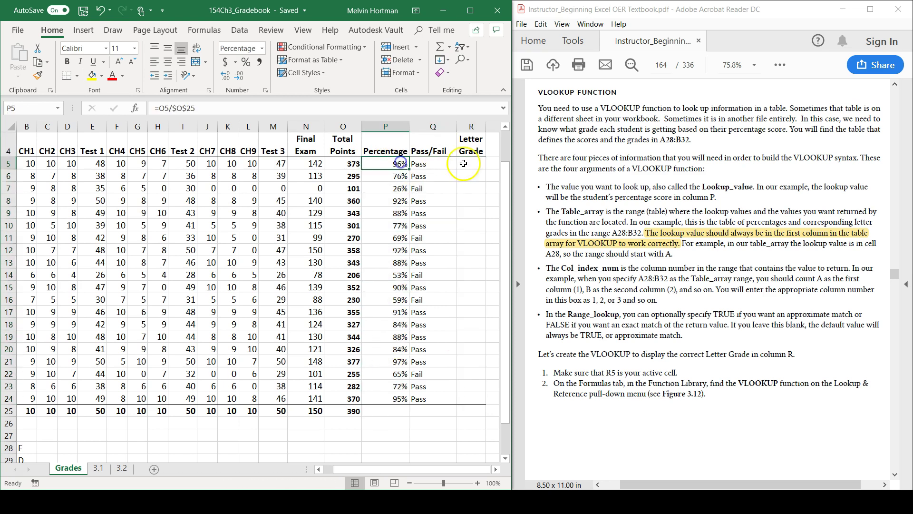
{"action": "left_click", "coordinate": [471, 163]}
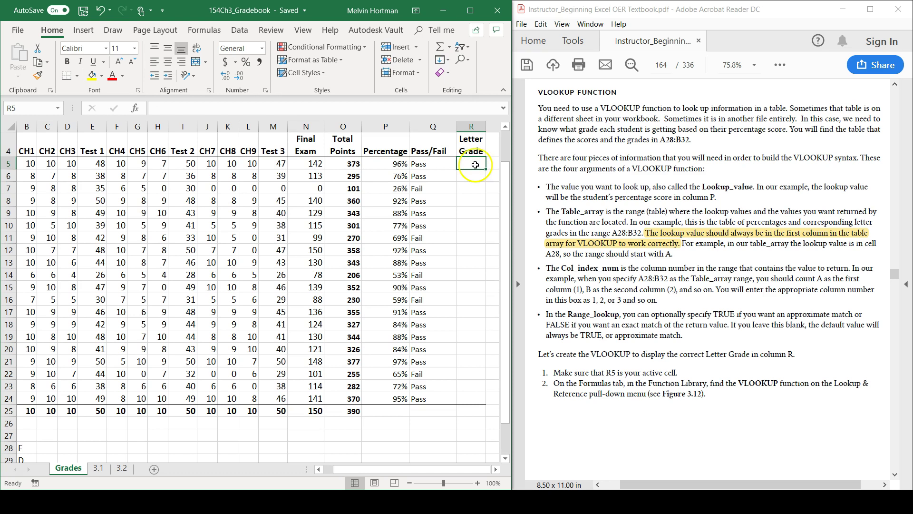
{"action": "left_click", "coordinate": [214, 30]}
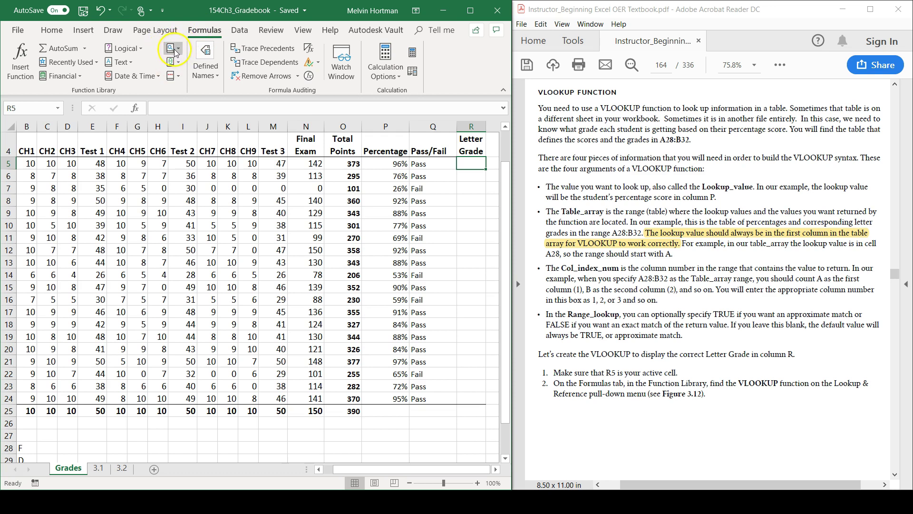
{"action": "left_click", "coordinate": [175, 49]}
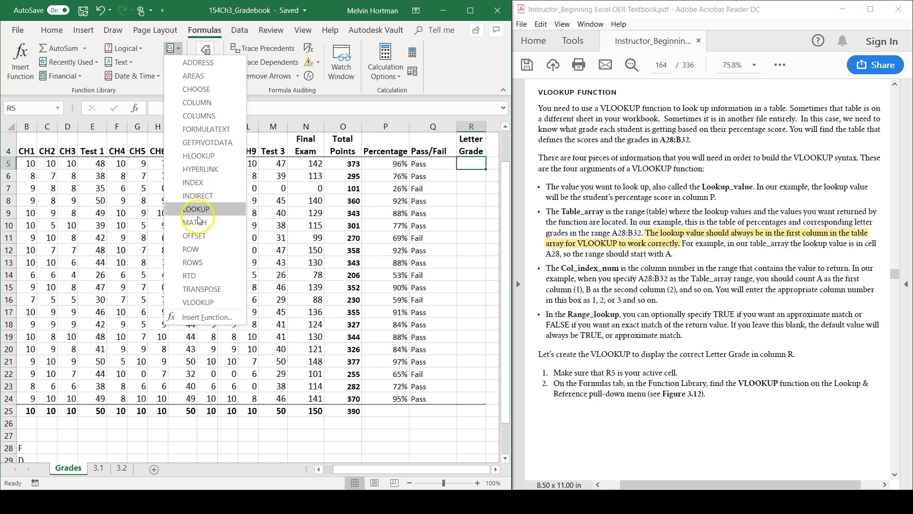
{"action": "left_click", "coordinate": [199, 303]}
{"action": "left_click_drag", "start_coordinate": [213, 217], "coordinate": [205, 102]}
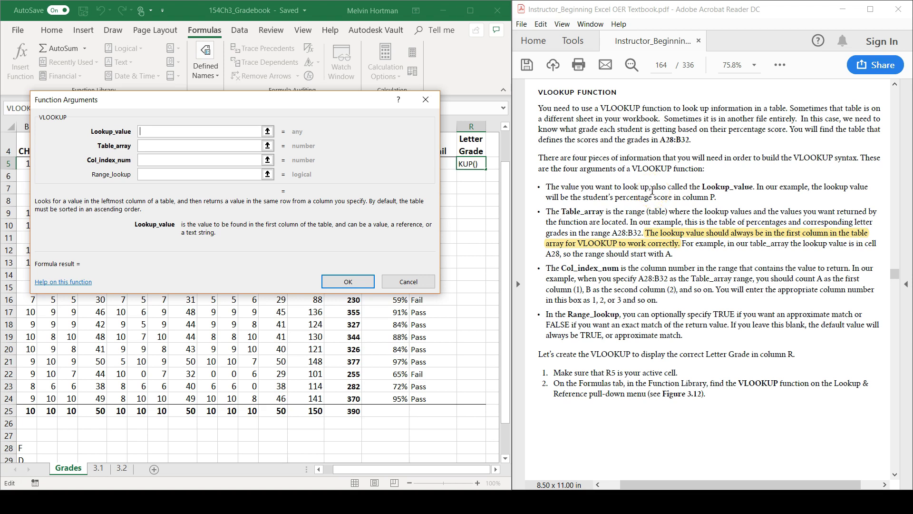
{"action": "left_click_drag", "start_coordinate": [280, 105], "coordinate": [753, 136]}
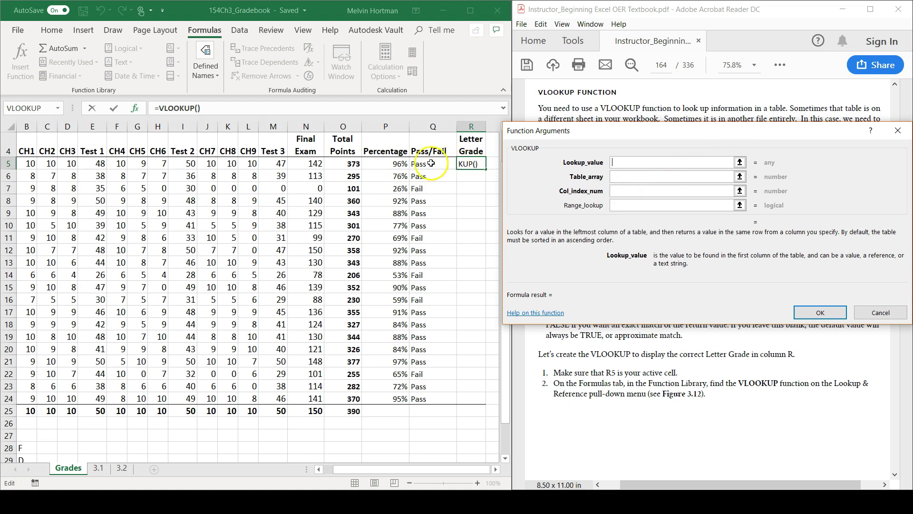
{"action": "left_click", "coordinate": [389, 164]}
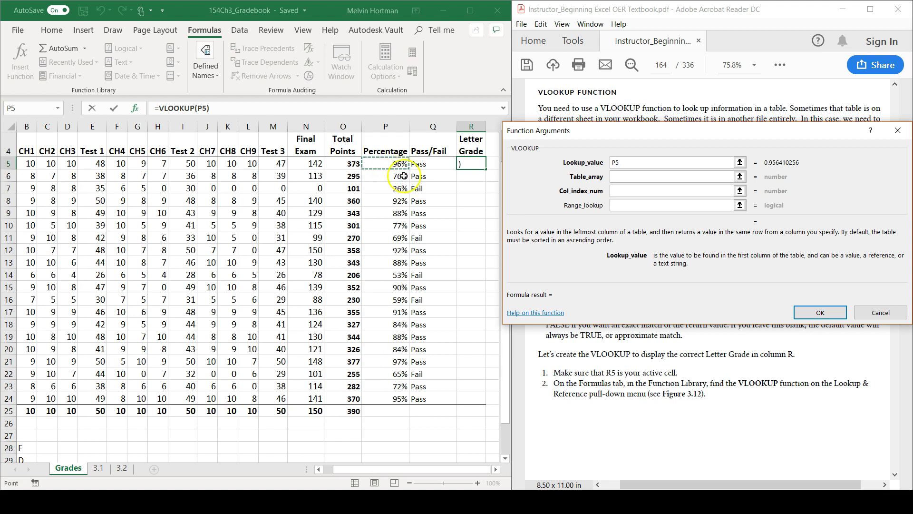
Set the VLOOKUP table array to the letter grade scale in A28:B32
{"action": "left_click", "coordinate": [619, 176]}
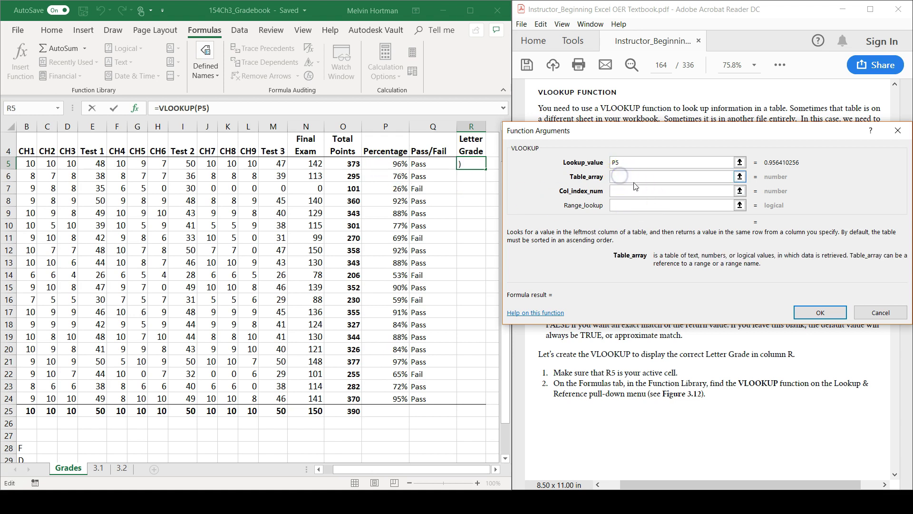
{"action": "scroll", "coordinate": [335, 286], "scroll_direction": "down", "scroll_amount": 2}
{"action": "left_click_drag", "start_coordinate": [373, 474], "coordinate": [357, 470]}
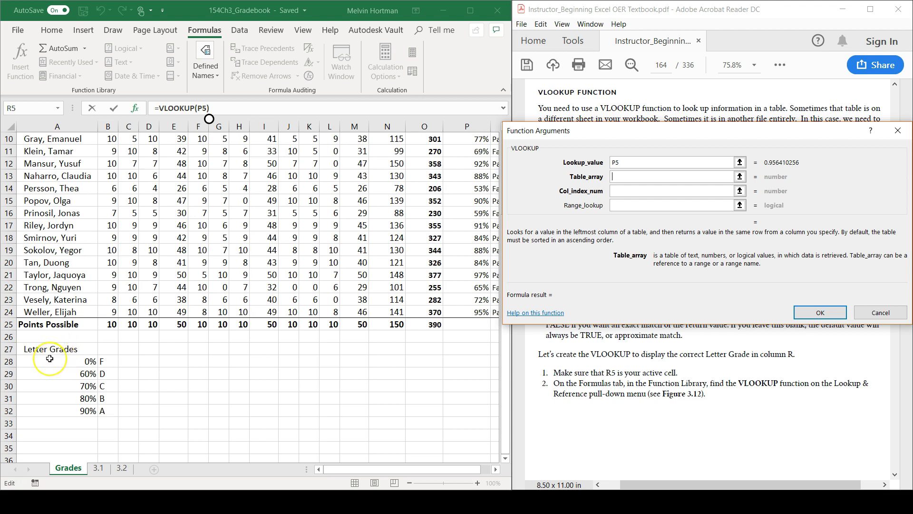
{"action": "left_click_drag", "start_coordinate": [45, 359], "coordinate": [108, 412]}
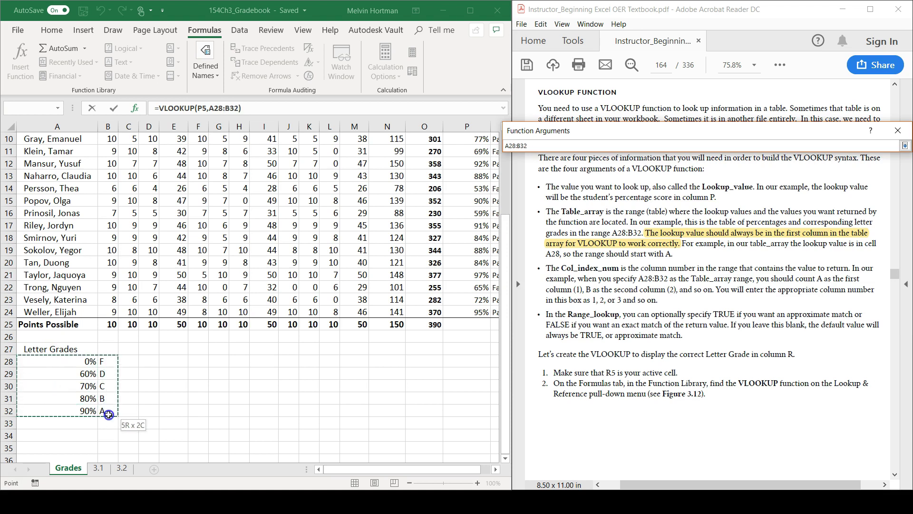
{"action": "left_click_drag", "start_coordinate": [109, 414], "coordinate": [109, 414]}
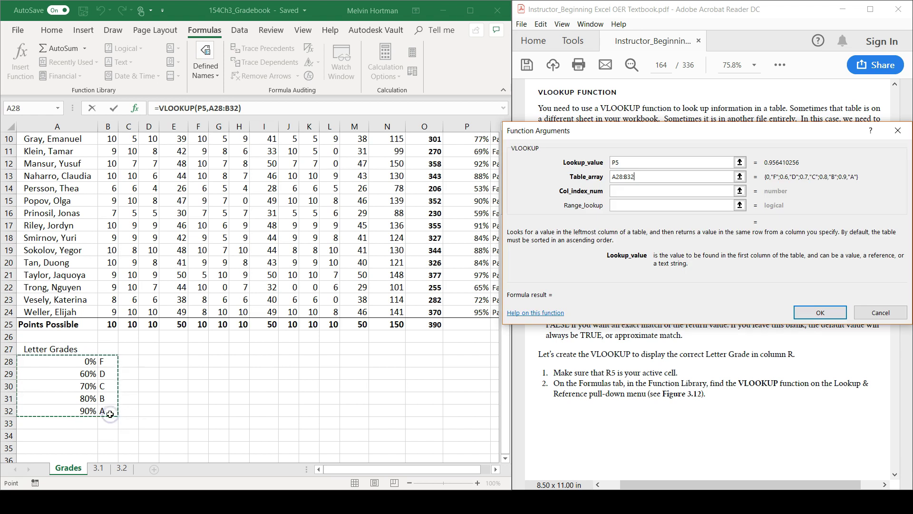
Make the table array reference absolute as $A$28:$B$32
{"action": "left_click", "coordinate": [619, 176]}
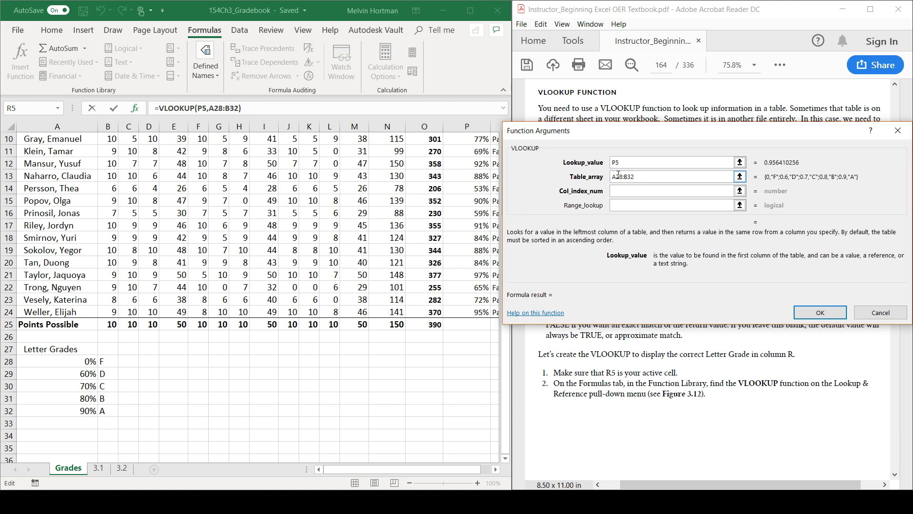
{"action": "key", "text": "F4"}
{"action": "left_click", "coordinate": [637, 176]}
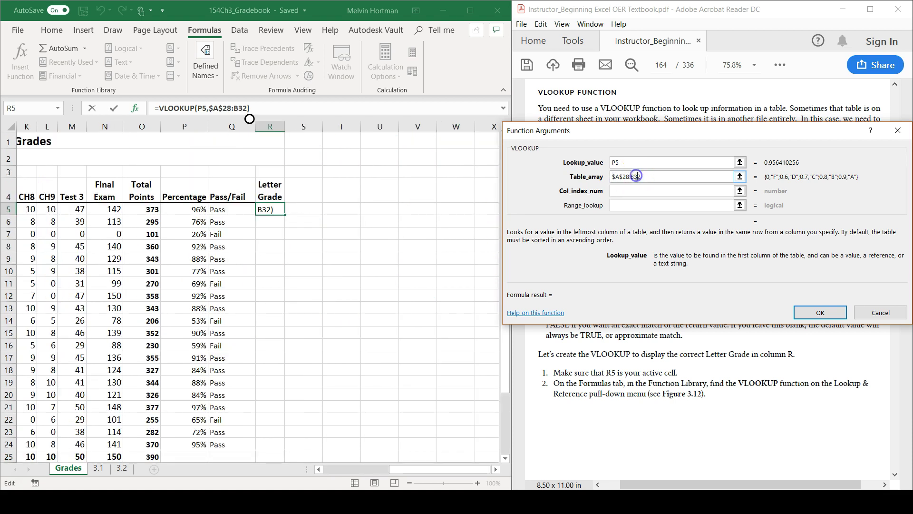
{"action": "key", "text": "F4"}
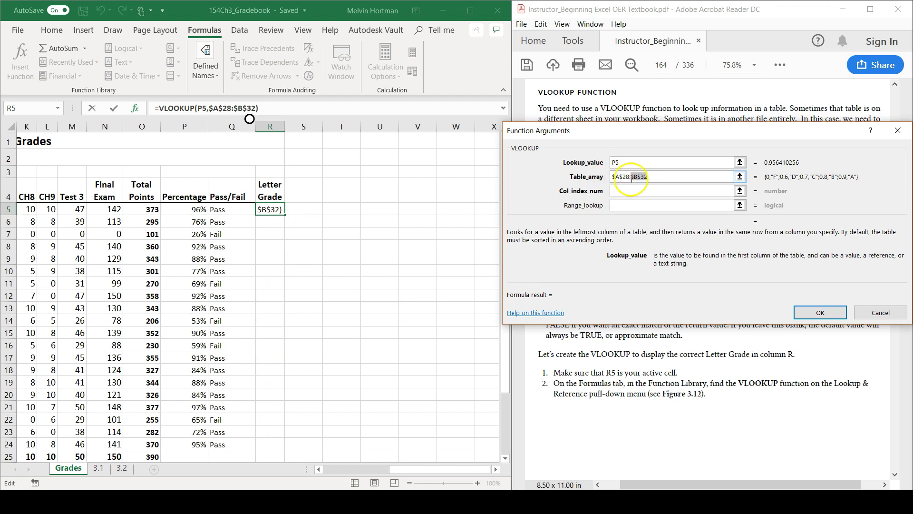
Set the VLOOKUP column index number to 2 so that the letter grade column is returned
{"action": "scroll", "coordinate": [236, 285], "scroll_direction": "down", "scroll_amount": 1}
{"action": "left_click_drag", "start_coordinate": [393, 471], "coordinate": [302, 475]}
{"action": "scroll", "coordinate": [122, 369], "scroll_direction": "down", "scroll_amount": 5}
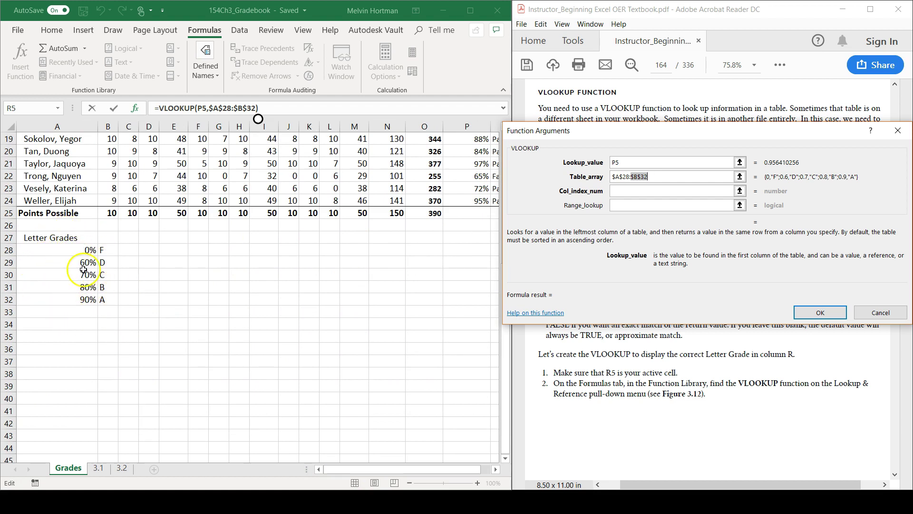
{"action": "left_click", "coordinate": [616, 191]}
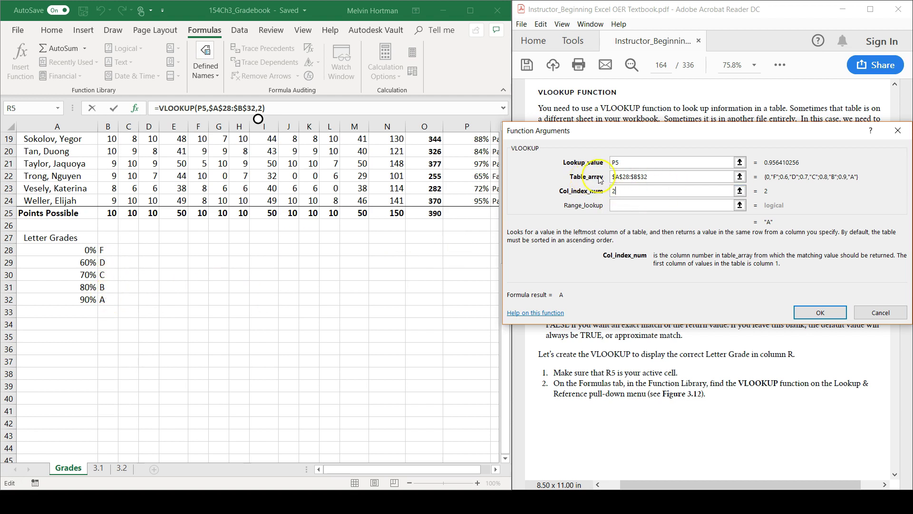
Leave the range lookup argument blank for an approximate match and complete the VLOOKUP in R5
{"action": "left_click", "coordinate": [621, 205]}
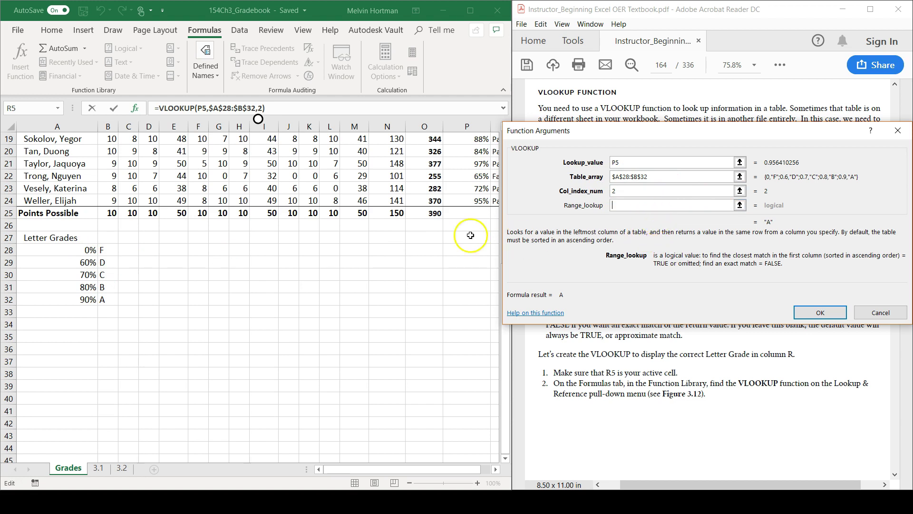
{"action": "scroll", "coordinate": [467, 218], "scroll_direction": "up", "scroll_amount": 4}
{"action": "scroll", "coordinate": [467, 218], "scroll_direction": "up", "scroll_amount": 2}
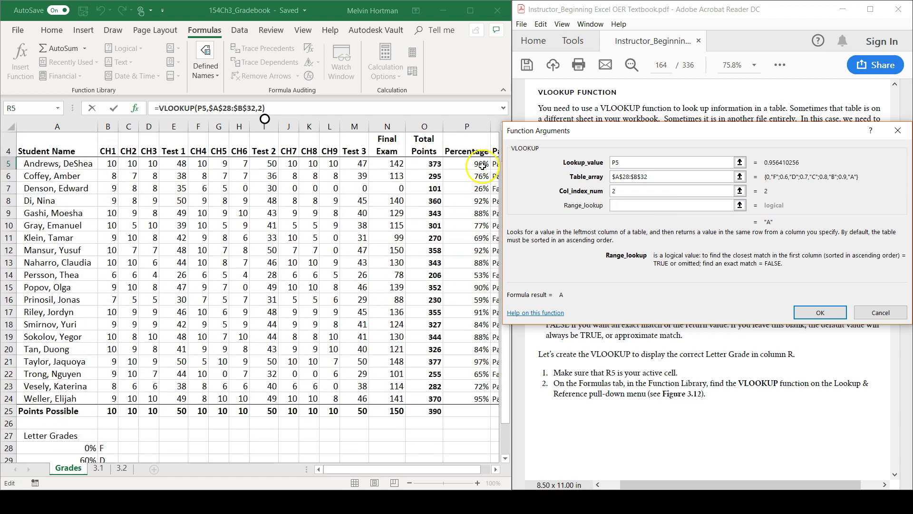
{"action": "scroll", "coordinate": [476, 207], "scroll_direction": "down", "scroll_amount": 2}
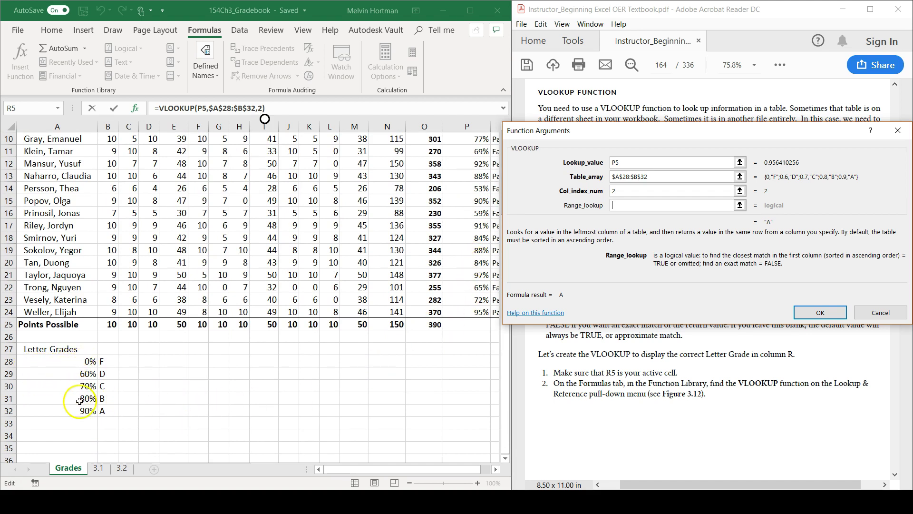
{"action": "scroll", "coordinate": [418, 327], "scroll_direction": "up", "scroll_amount": 2}
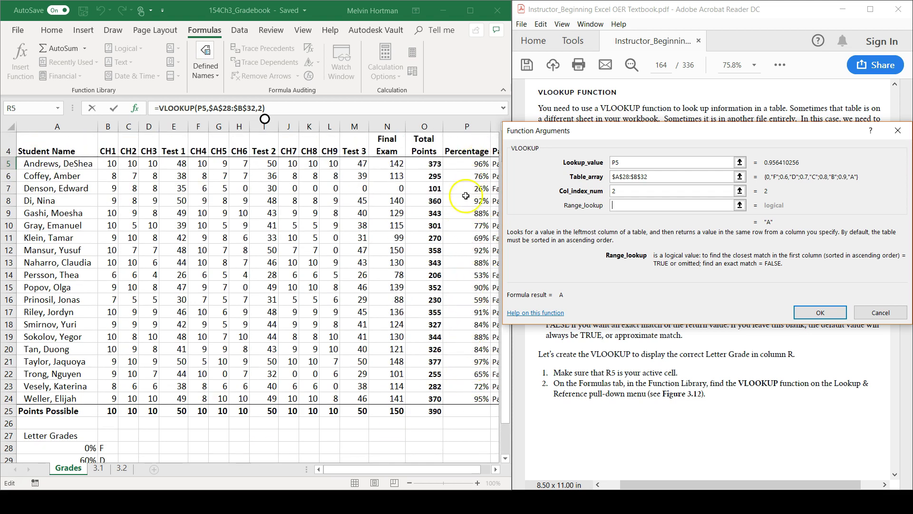
{"action": "left_click", "coordinate": [626, 206]}
{"action": "left_click", "coordinate": [814, 313]}
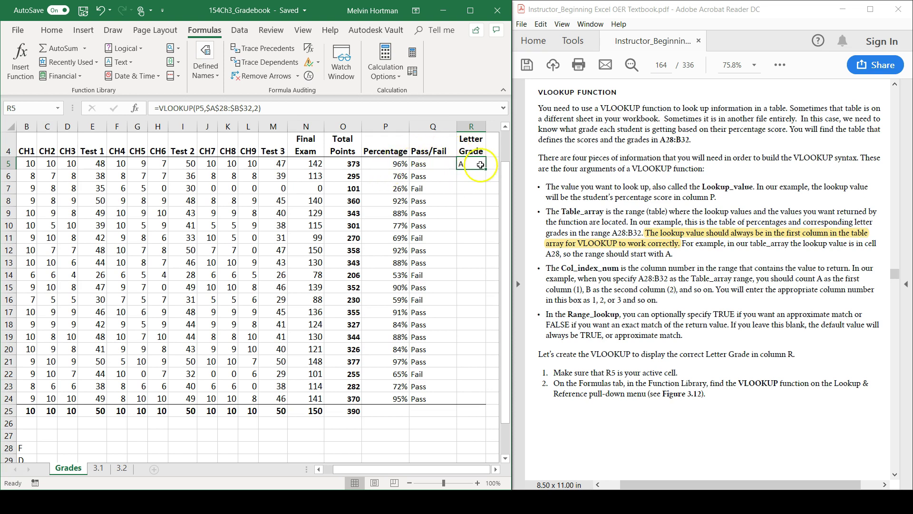
Examine the letter grade scale in A28:B32 to check how the R5 percentage is matched to a grade
{"action": "scroll", "coordinate": [418, 272], "scroll_direction": "down", "scroll_amount": 1}
{"action": "left_click", "coordinate": [438, 470]}
{"action": "left_click_drag", "start_coordinate": [438, 470], "coordinate": [428, 470]}
{"action": "scroll", "coordinate": [133, 375], "scroll_direction": "down", "scroll_amount": 2}
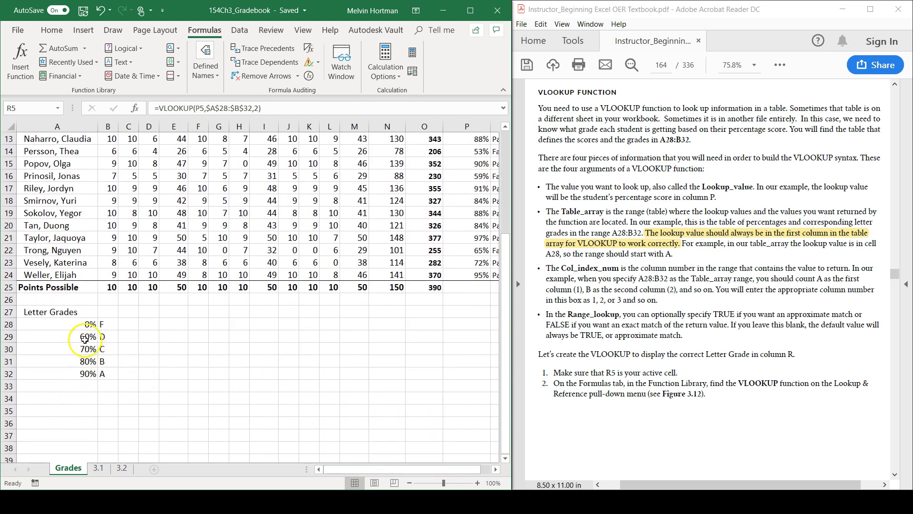
{"action": "left_click_drag", "start_coordinate": [80, 323], "coordinate": [114, 372]}
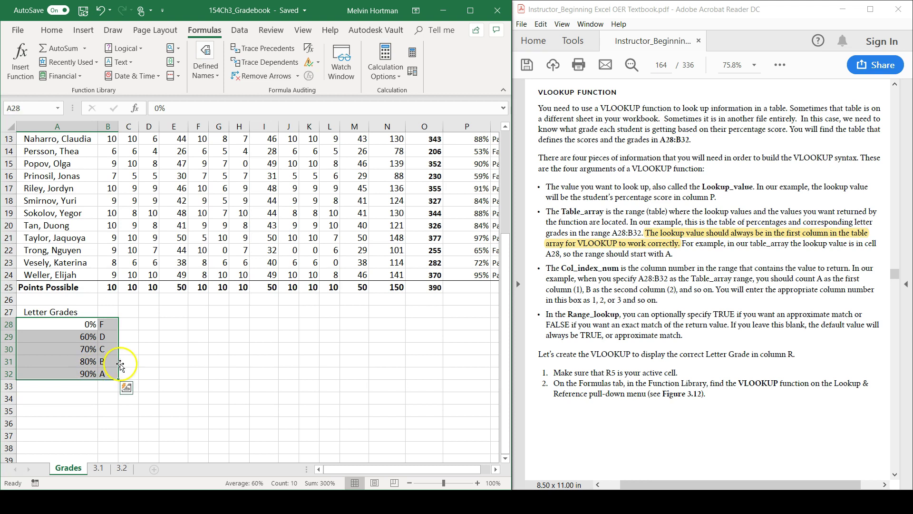
{"action": "left_click", "coordinate": [82, 373]}
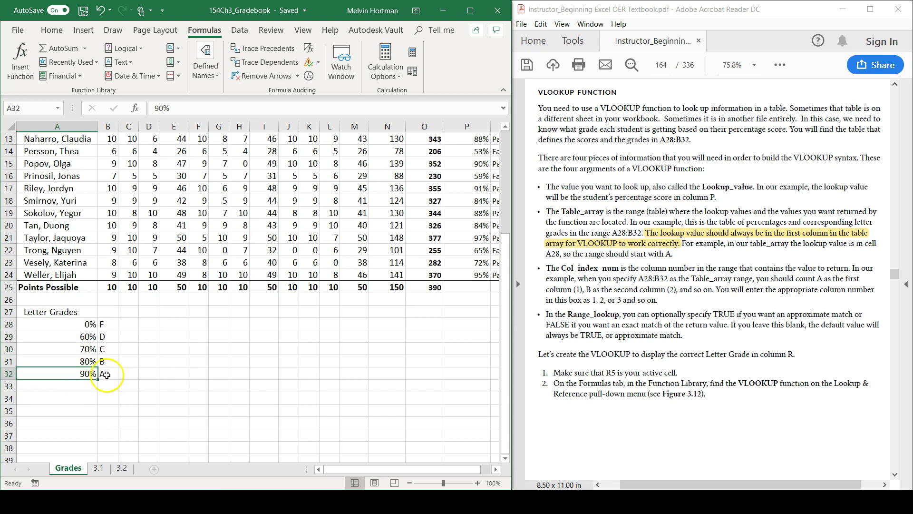
{"action": "scroll", "coordinate": [387, 384], "scroll_direction": "up", "scroll_amount": 4}
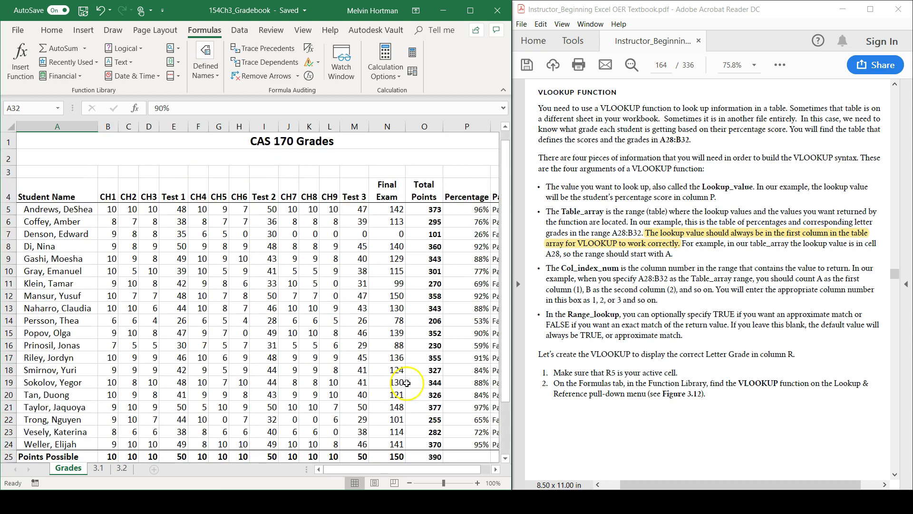
{"action": "left_click_drag", "start_coordinate": [398, 471], "coordinate": [408, 472]}
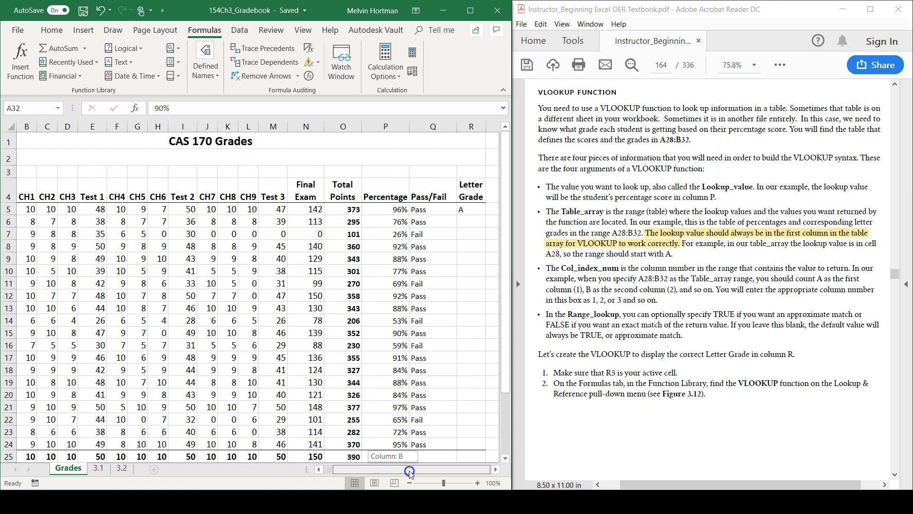
Copy the VLOOKUP in R5 and paste only its formula into R6:R24 of the Letter Grade column
{"action": "left_click", "coordinate": [466, 208]}
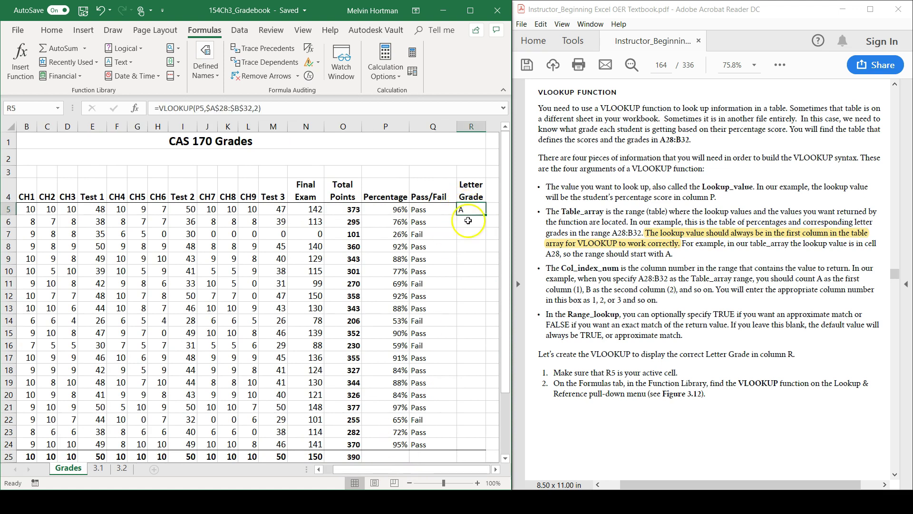
{"action": "scroll", "coordinate": [407, 302], "scroll_direction": "down", "scroll_amount": 2}
{"action": "left_click_drag", "start_coordinate": [373, 470], "coordinate": [361, 470]}
{"action": "scroll", "coordinate": [184, 414], "scroll_direction": "down", "scroll_amount": 2}
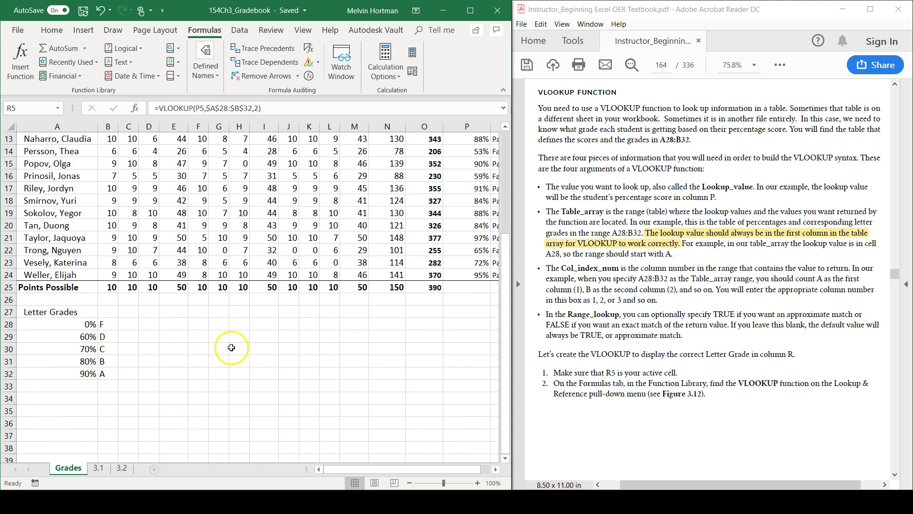
{"action": "scroll", "coordinate": [231, 347], "scroll_direction": "up", "scroll_amount": 4}
{"action": "left_click_drag", "start_coordinate": [347, 471], "coordinate": [354, 476]}
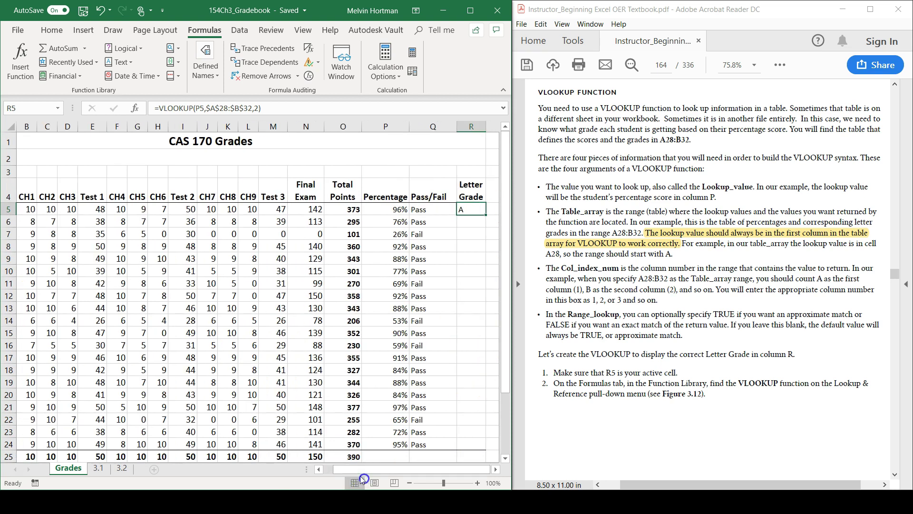
{"action": "left_click", "coordinate": [50, 30]}
{"action": "left_click", "coordinate": [38, 63]}
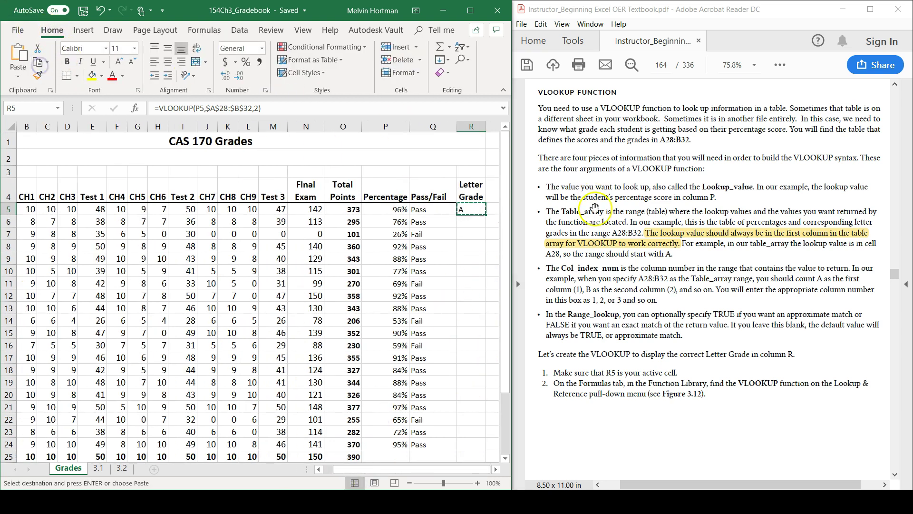
{"action": "left_click_drag", "start_coordinate": [471, 222], "coordinate": [464, 440]}
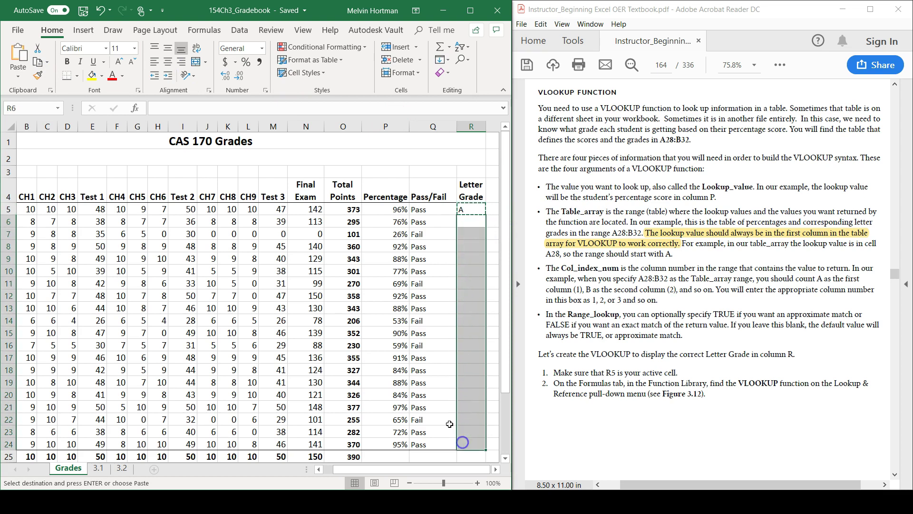
{"action": "left_click", "coordinate": [18, 75]}
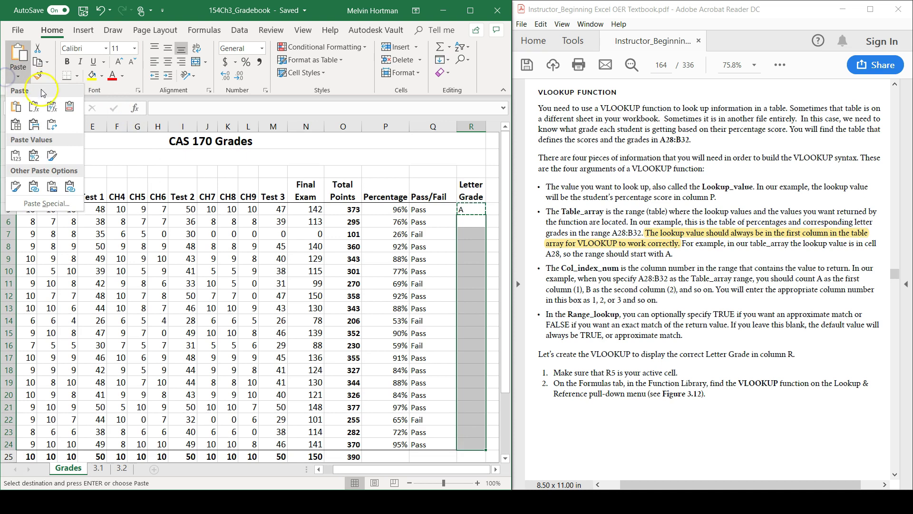
{"action": "left_click", "coordinate": [34, 107]}
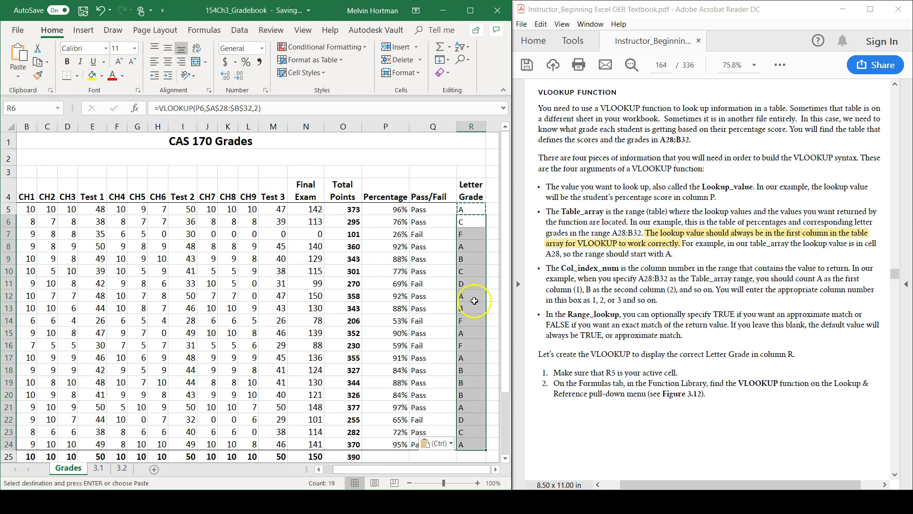
{"action": "scroll", "coordinate": [483, 300], "scroll_direction": "down", "scroll_amount": 1}
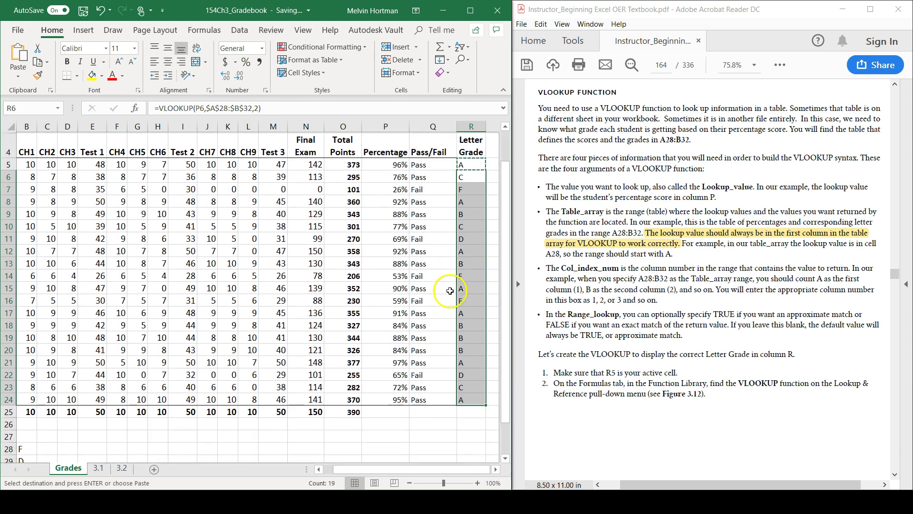
Clear the copy selection and compare the letter grades in R6:R8 with the percentages in column P
{"action": "left_click", "coordinate": [442, 285]}
{"action": "key", "text": "Escape"}
{"action": "left_click", "coordinate": [475, 176]}
{"action": "left_click", "coordinate": [472, 189]}
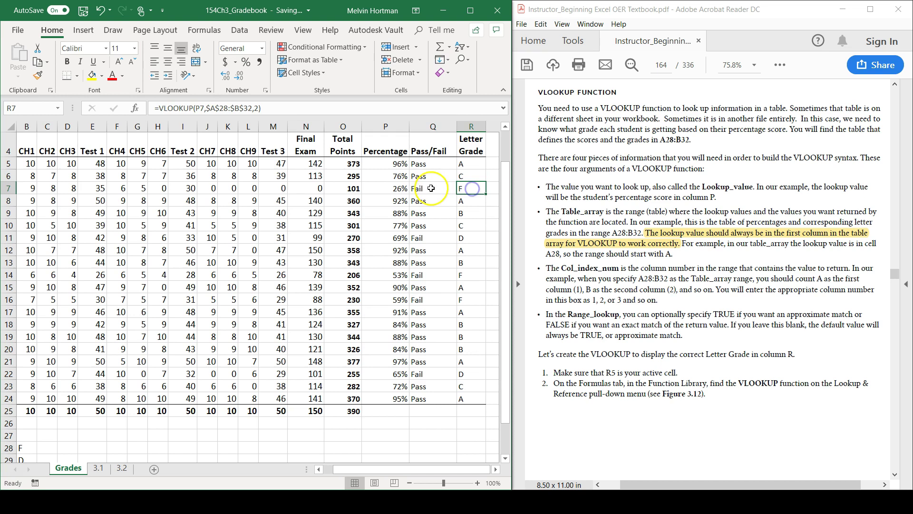
{"action": "left_click", "coordinate": [386, 189]}
{"action": "left_click", "coordinate": [394, 201]}
{"action": "left_click", "coordinate": [474, 201]}
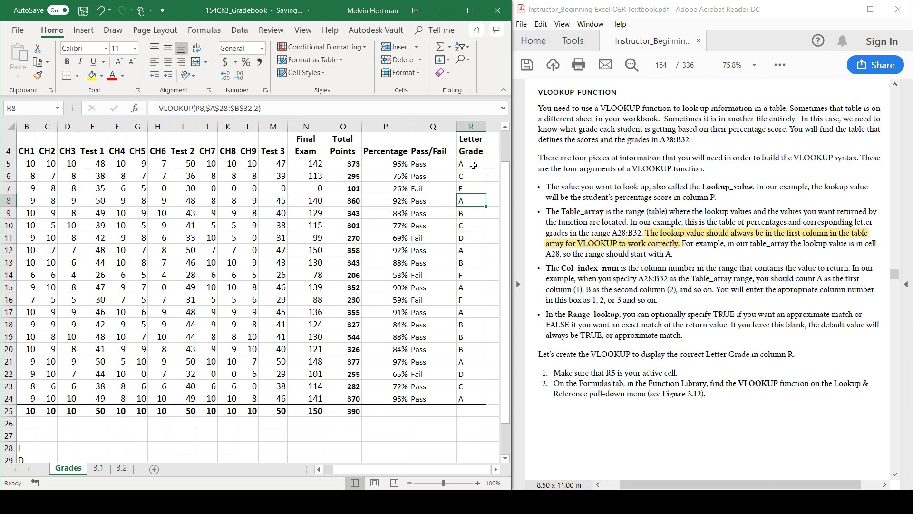
Inspect the table array and lookup value references in the VLOOKUP formula in R8
{"action": "left_click", "coordinate": [471, 202]}
{"action": "left_click", "coordinate": [217, 110]}
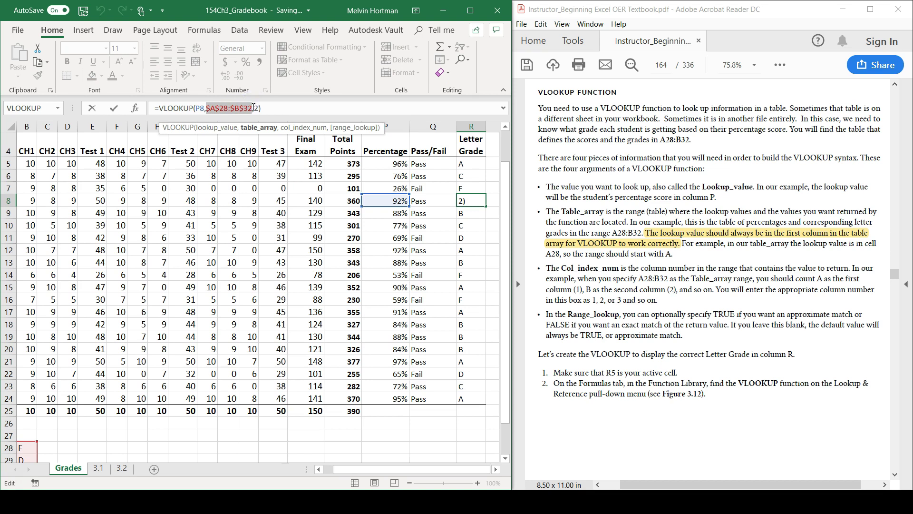
{"action": "left_click", "coordinate": [256, 109]}
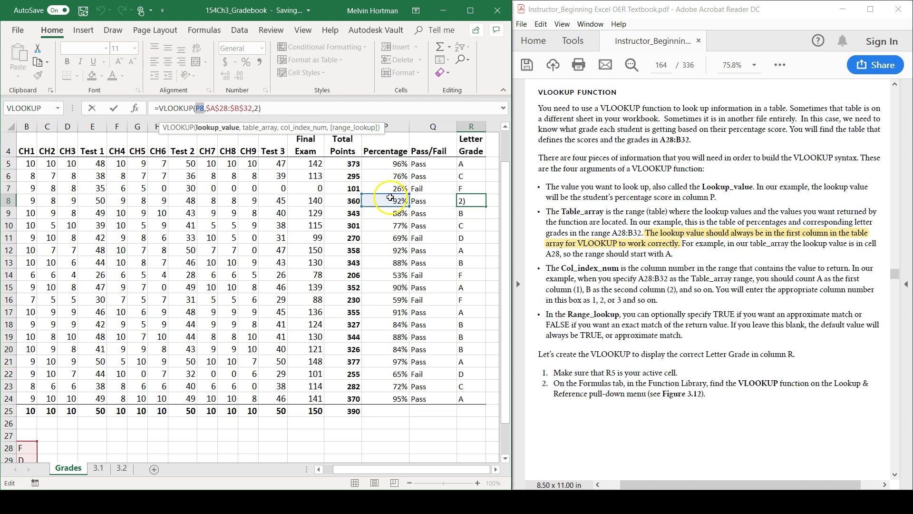
{"action": "key", "text": "Return"}
Check how the lookup value and table array references were copied in the VLOOKUP formulas in R9:R12
{"action": "key", "text": "F2"}
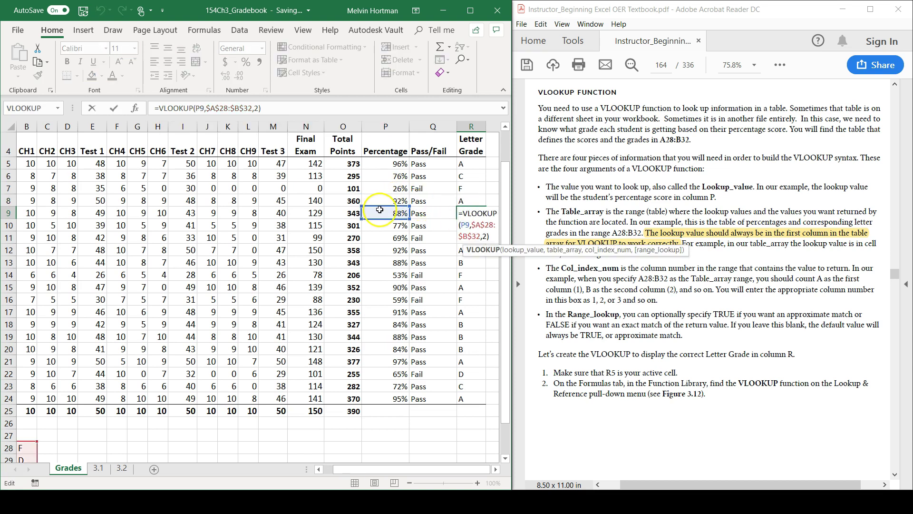
{"action": "key", "text": "Escape"}
{"action": "double_click", "coordinate": [469, 225]}
{"action": "key", "text": "Escape"}
{"action": "left_click", "coordinate": [473, 240]}
{"action": "double_click", "coordinate": [475, 240]}
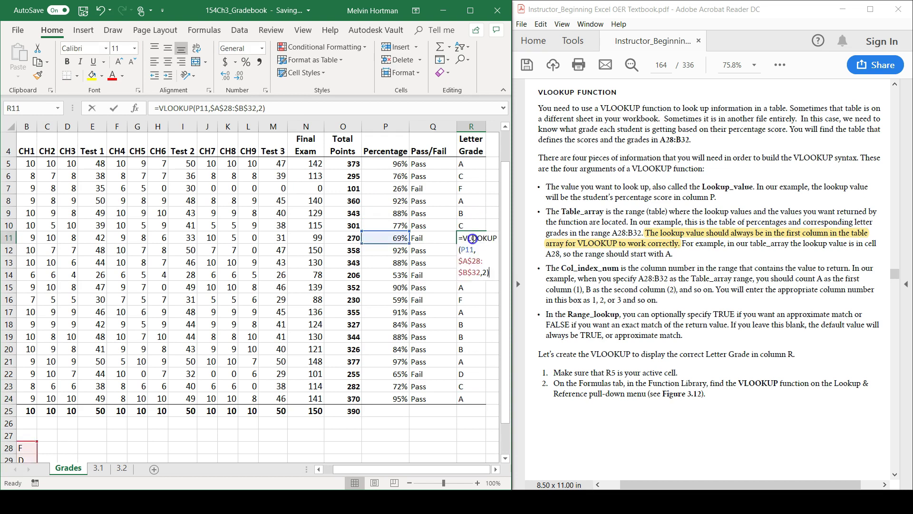
{"action": "key", "text": "Escape"}
{"action": "left_click", "coordinate": [471, 253]}
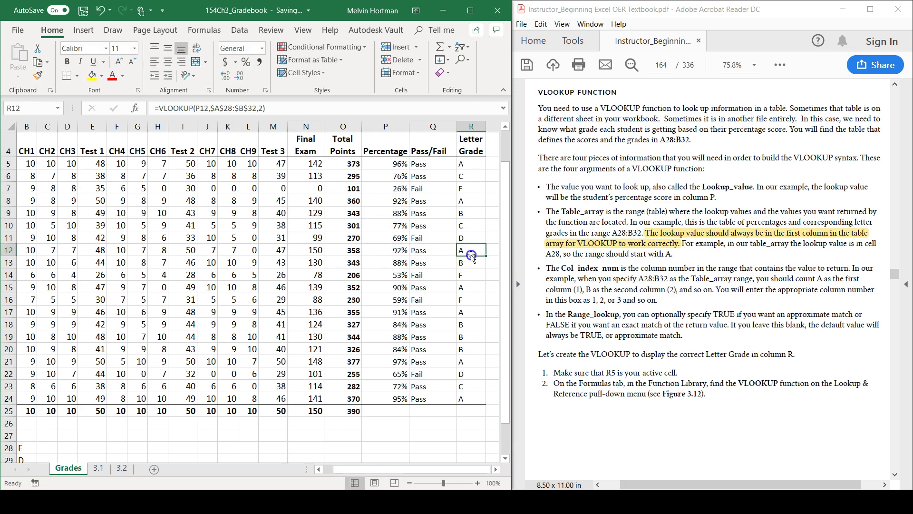